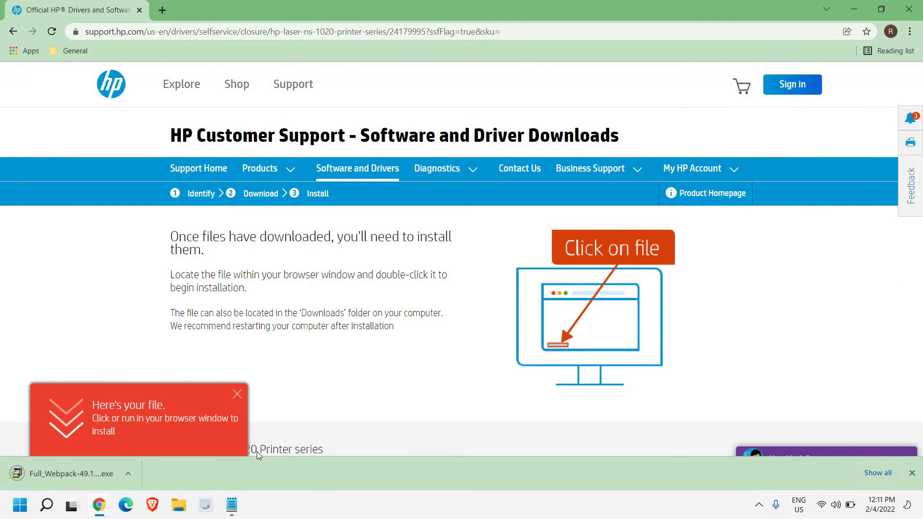
- Run the downloaded Full_Webpack installer, minimize the browser, and proceed past the packaging and introduction pages of the HP Laser NS 1020 setup
left_click(80, 475)
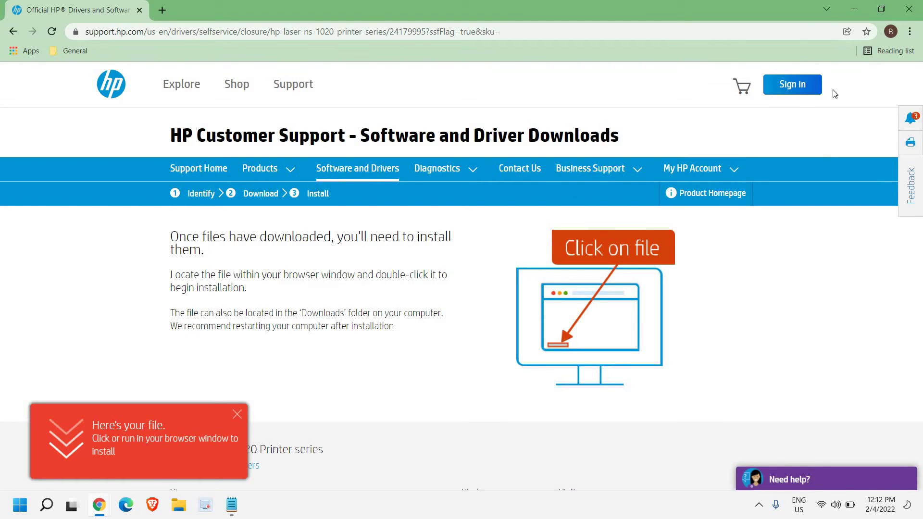
left_click(854, 9)
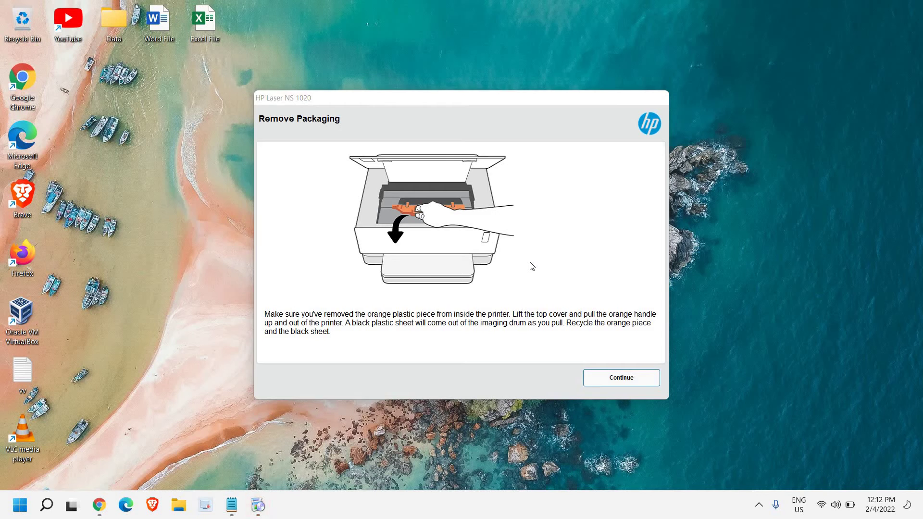
left_click(617, 378)
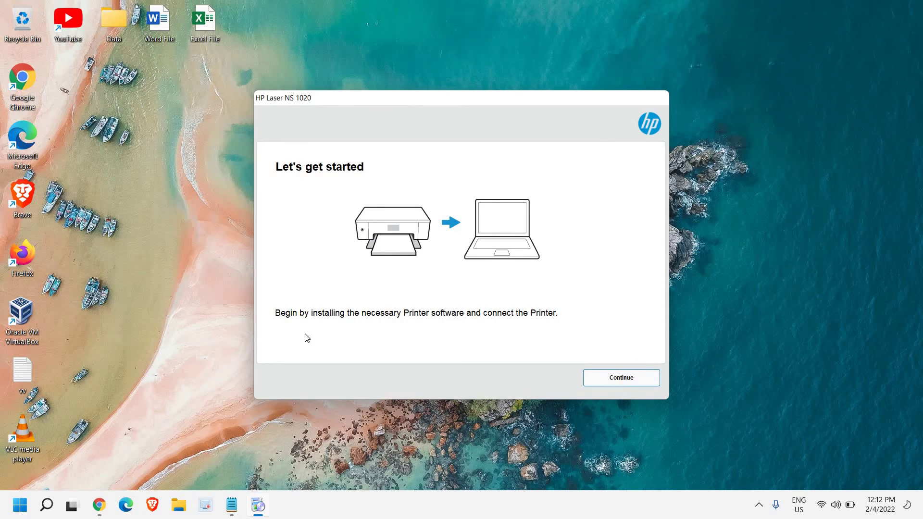
left_click(615, 378)
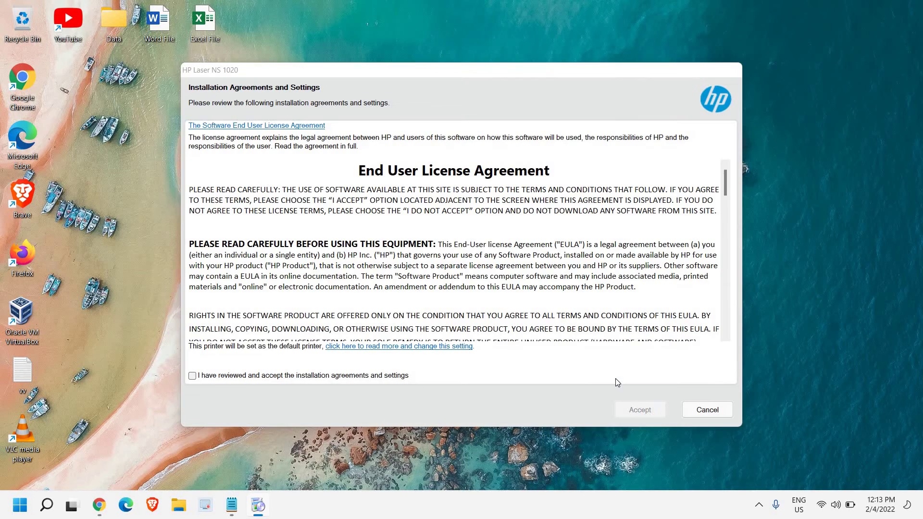
- Accept the installation agreements and settings, and decline both the Printer Analytics and Application Analytics data collection
left_click(205, 378)
scroll(529, 312, "down", 5)
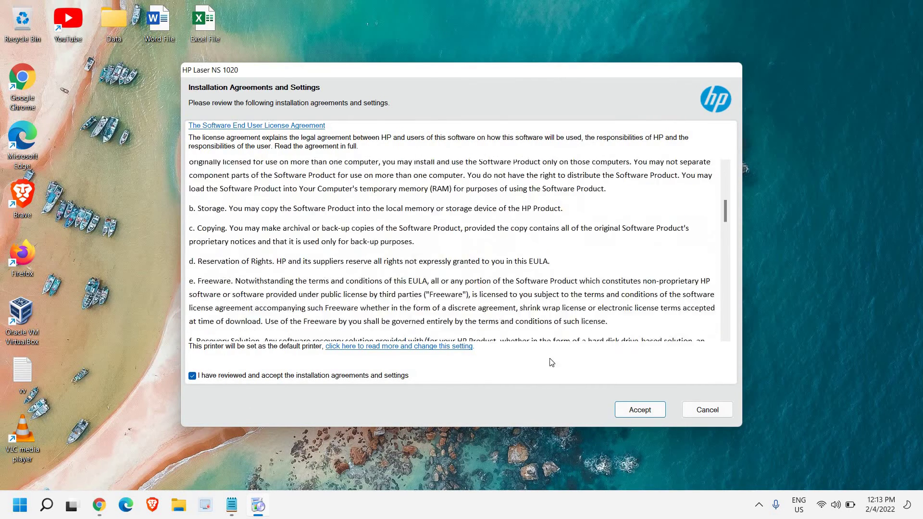
left_click(637, 411)
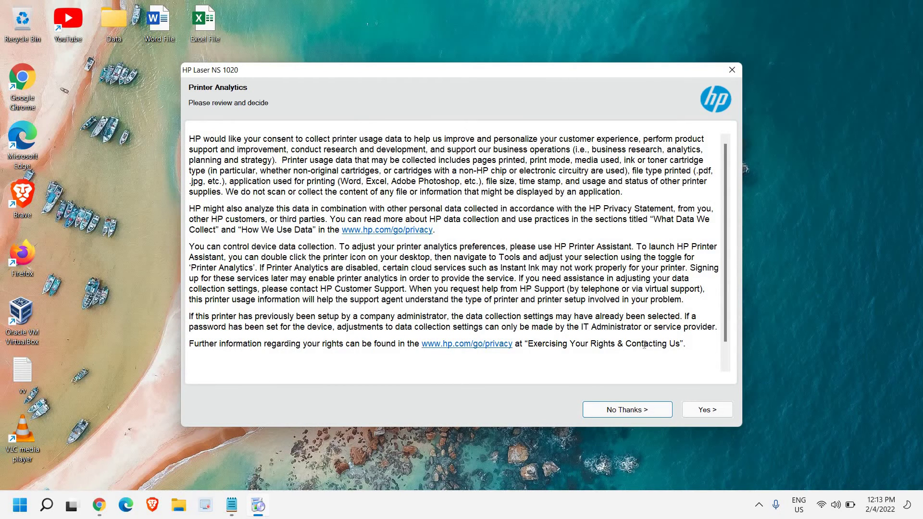
left_click(623, 409)
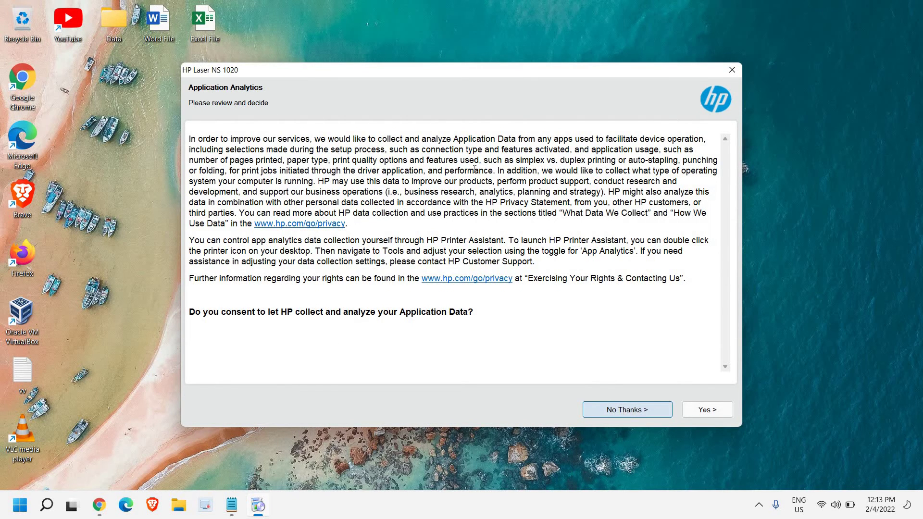
left_click(624, 414)
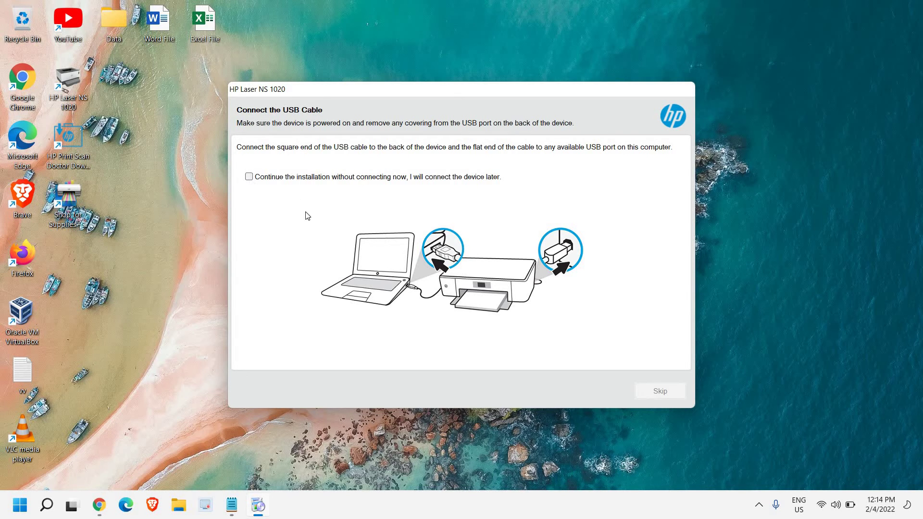
- Choose to continue the installation without connecting the USB cable, skip the connection, and finish the setup
left_click(249, 178)
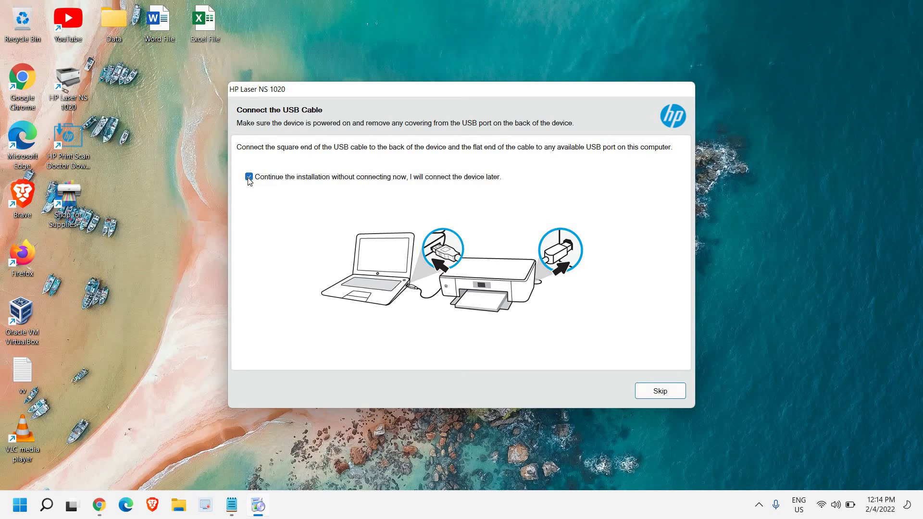
left_click(648, 391)
left_click(248, 177)
left_click(250, 177)
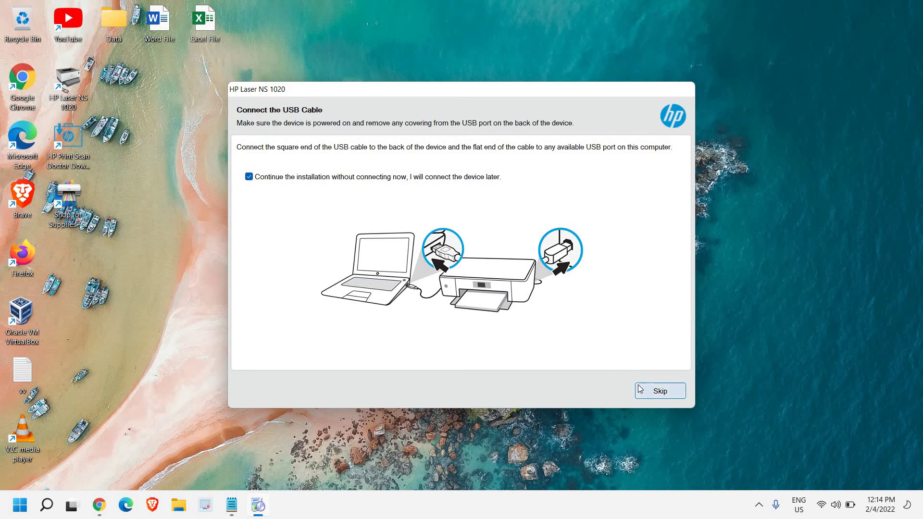
left_click(668, 394)
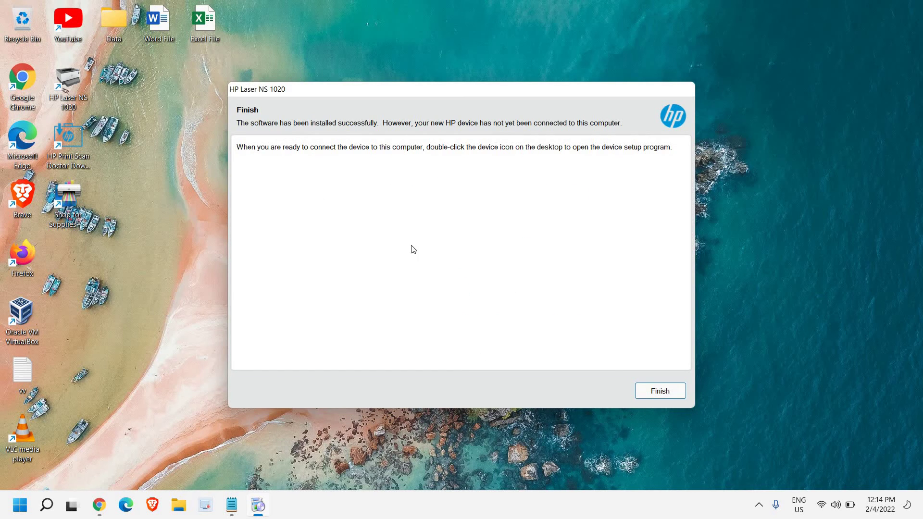
left_click(670, 396)
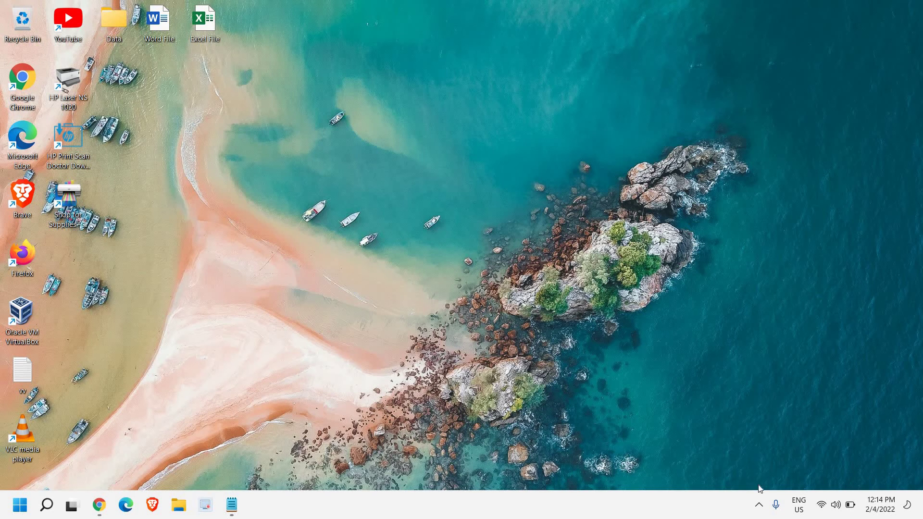
- Look through the hidden tray icons and the full list of installed apps for the HP Laser NS 1020 software
left_click(760, 509)
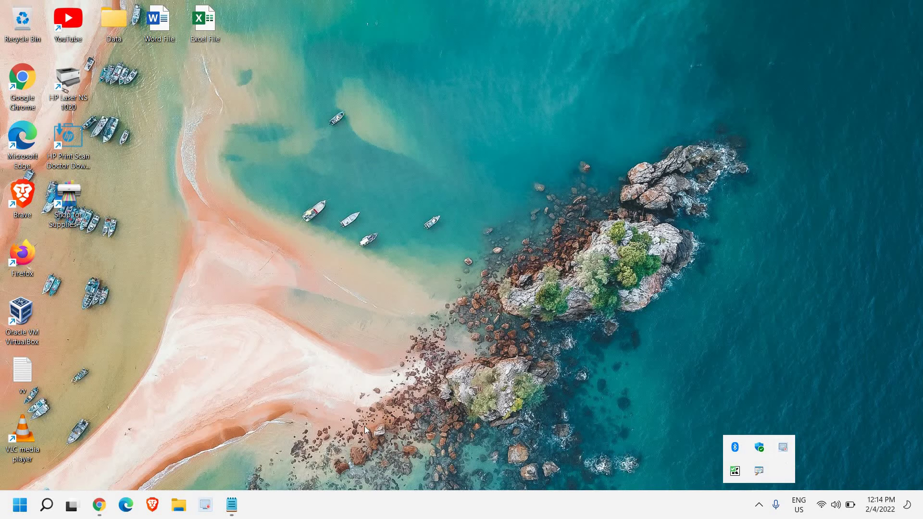
left_click(22, 506)
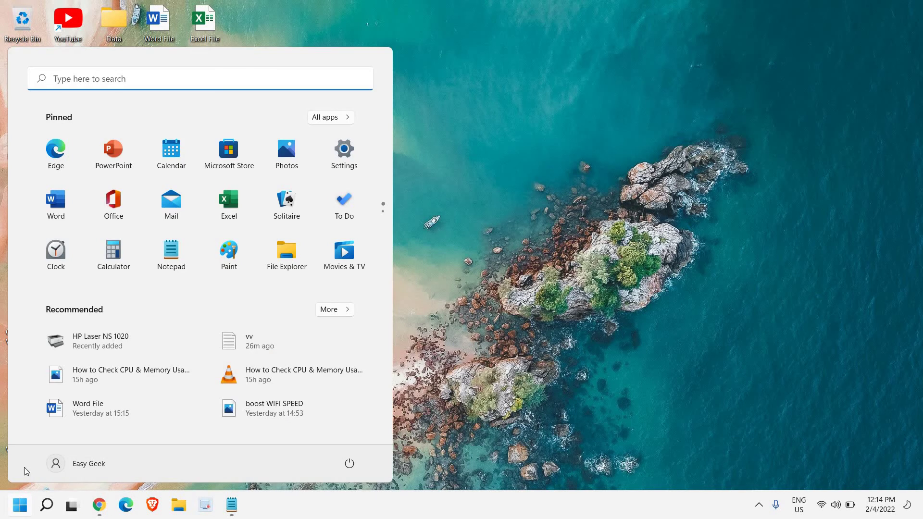
left_click(322, 119)
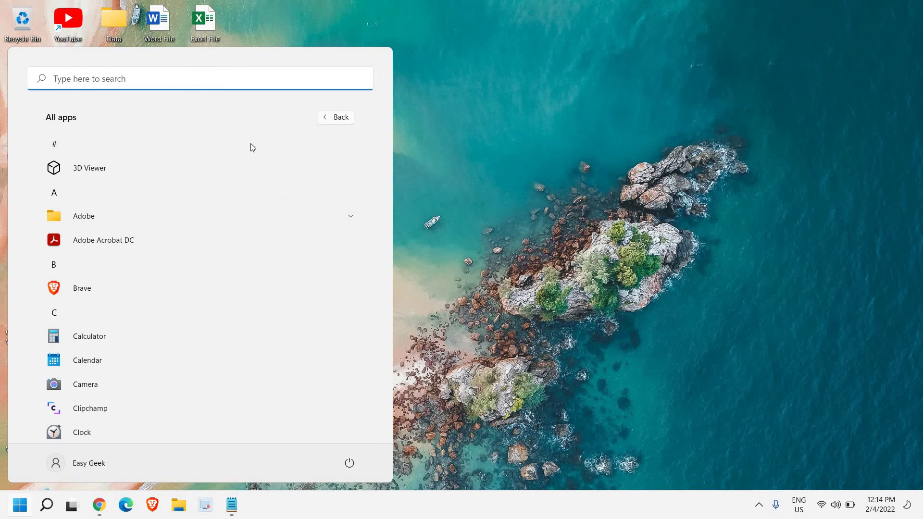
scroll(76, 368, "down", 10)
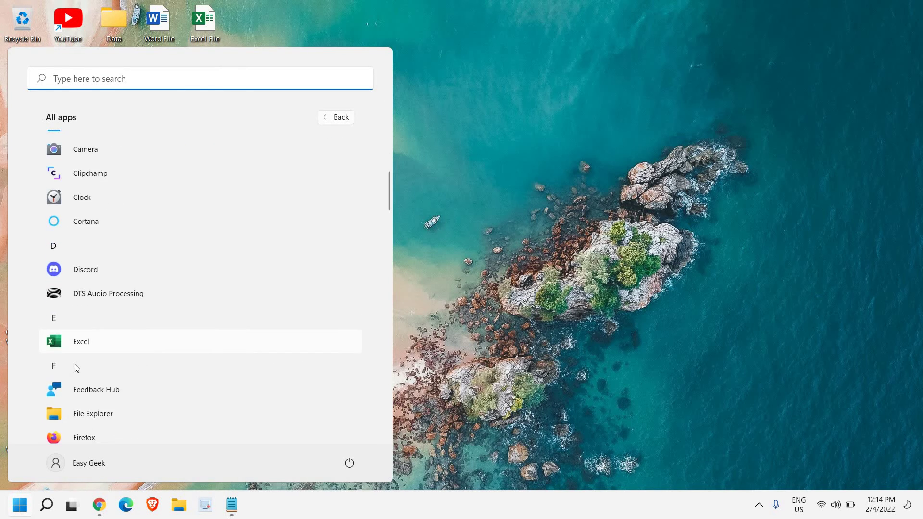
scroll(74, 364, "down", 10)
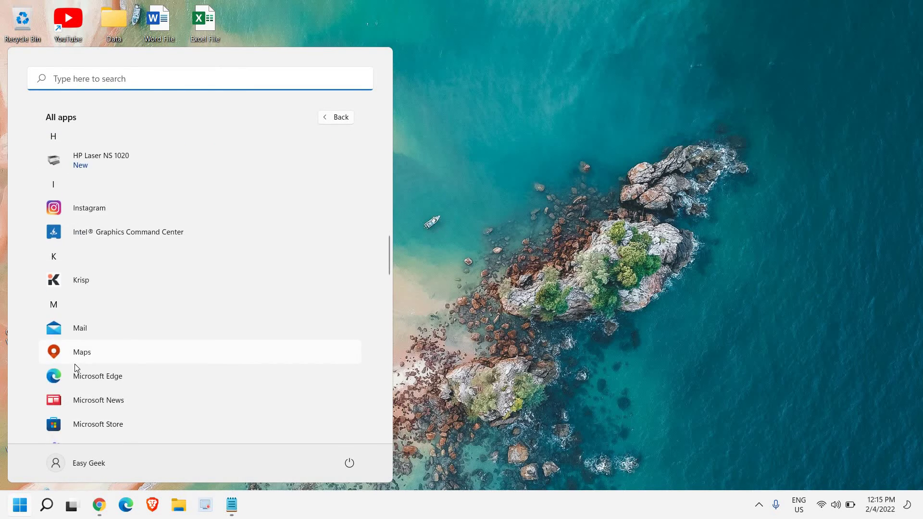
scroll(75, 366, "down", 10)
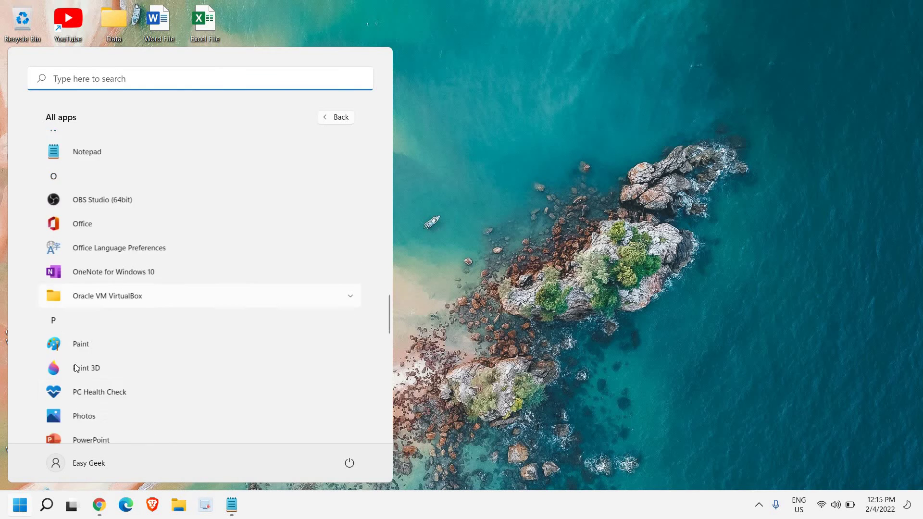
scroll(180, 381, "down", 5)
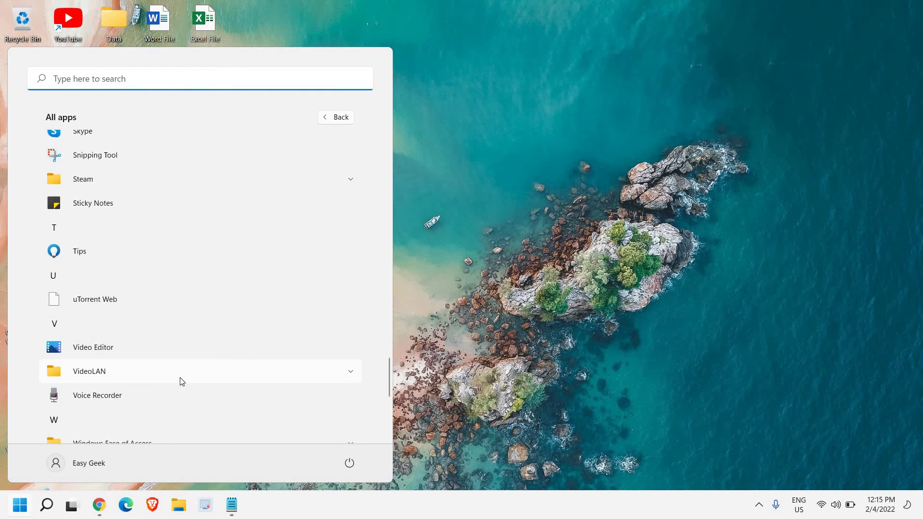
scroll(182, 382, "down", 3)
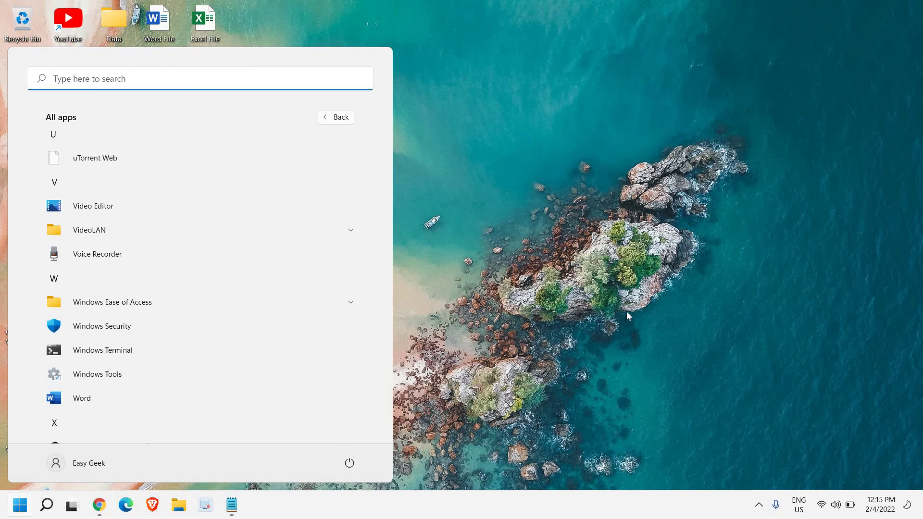
- Search Windows for "prin" and open the Printers & scanners settings
left_click(48, 505)
left_click(21, 511)
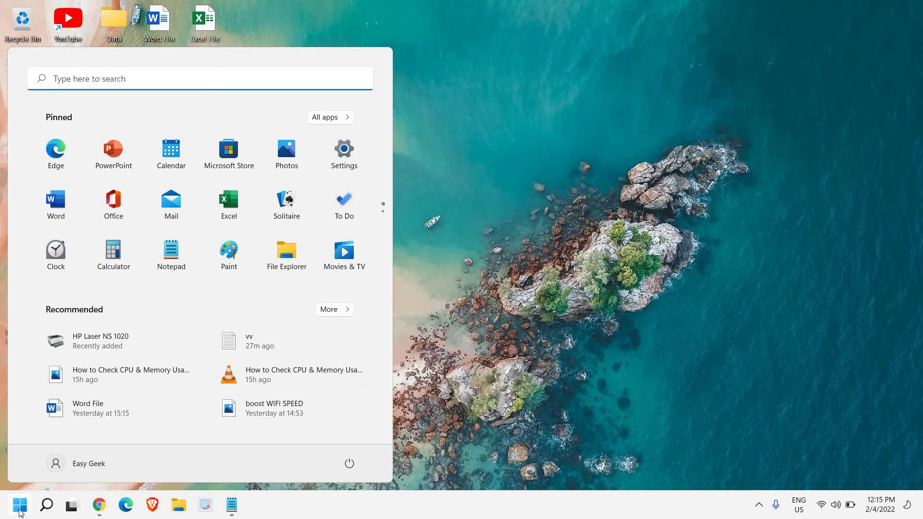
left_click(46, 506)
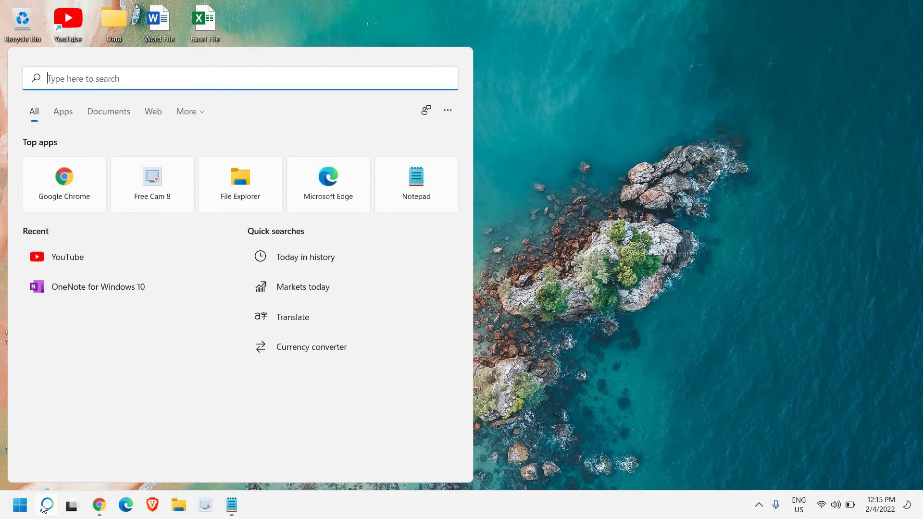
type("prin")
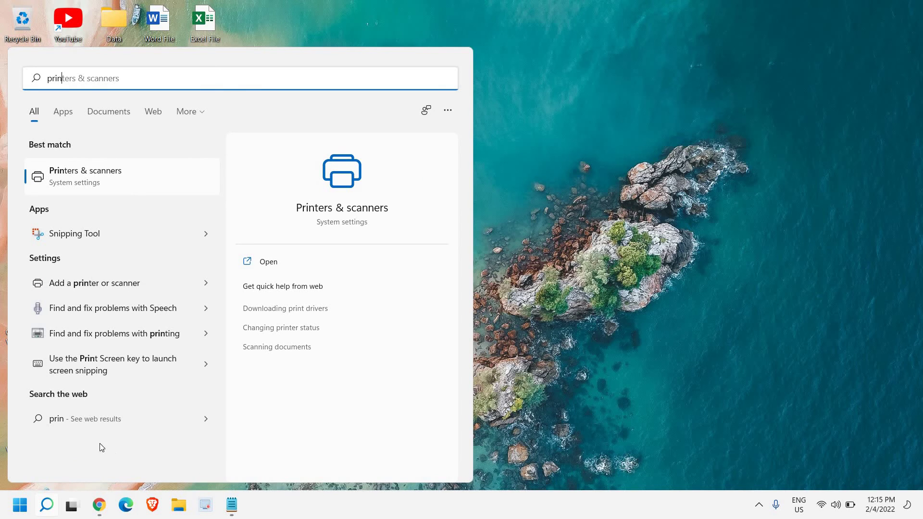
left_click(96, 187)
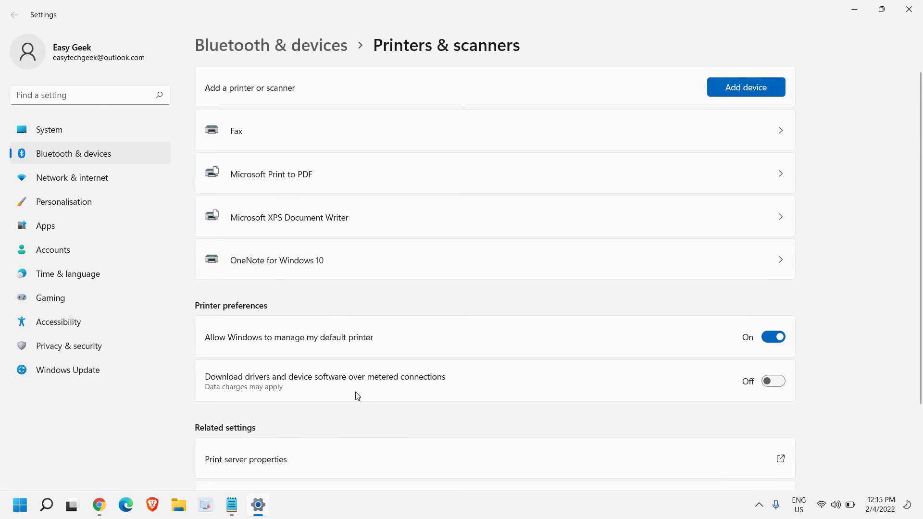
- Review the installed printers, scan for a new printer or scanner to add, and close Settings
scroll(357, 396, "down", 2)
scroll(357, 396, "up", 2)
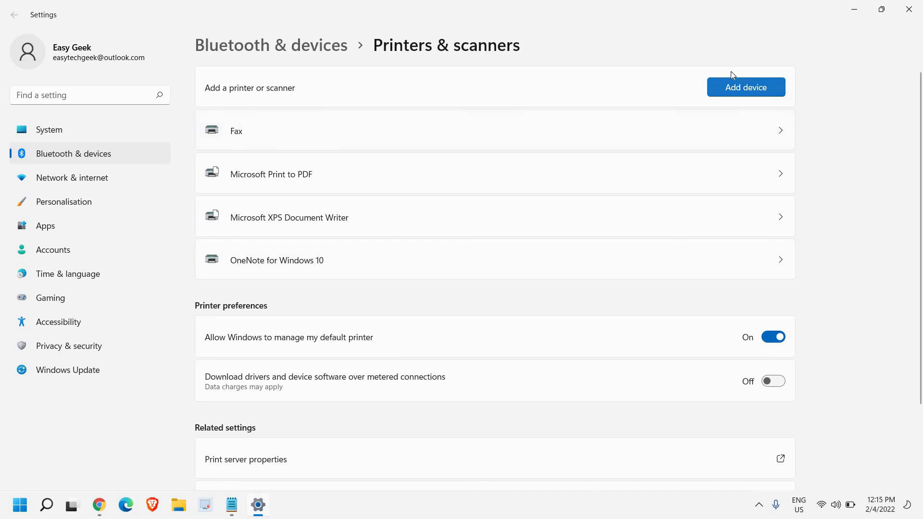
left_click(746, 89)
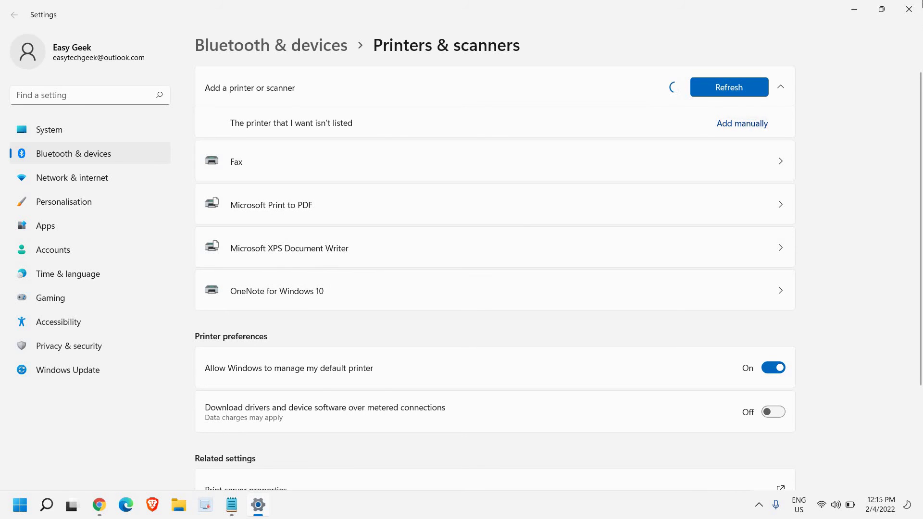
left_click(909, 9)
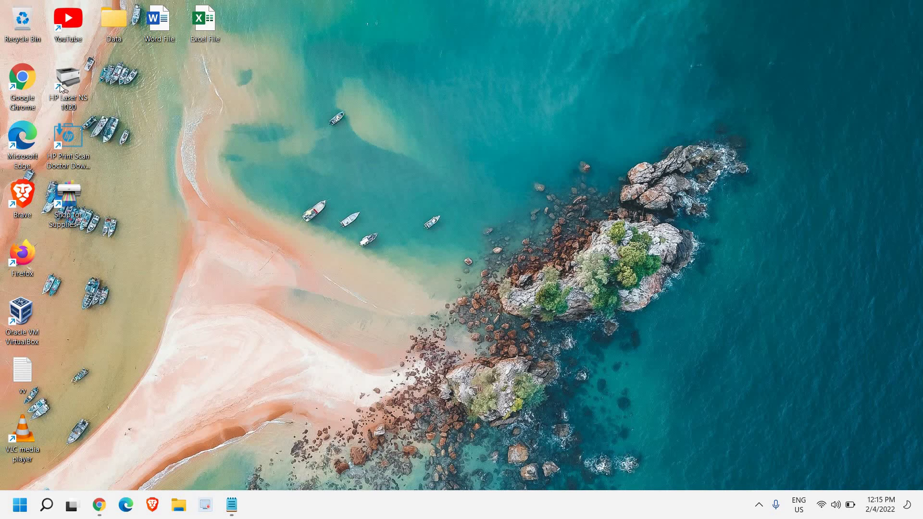
- Move the HP Laser NS 1020 shortcut to an empty area of the desktop, and open and close its device setup program
left_click_drag(59, 84, 308, 155)
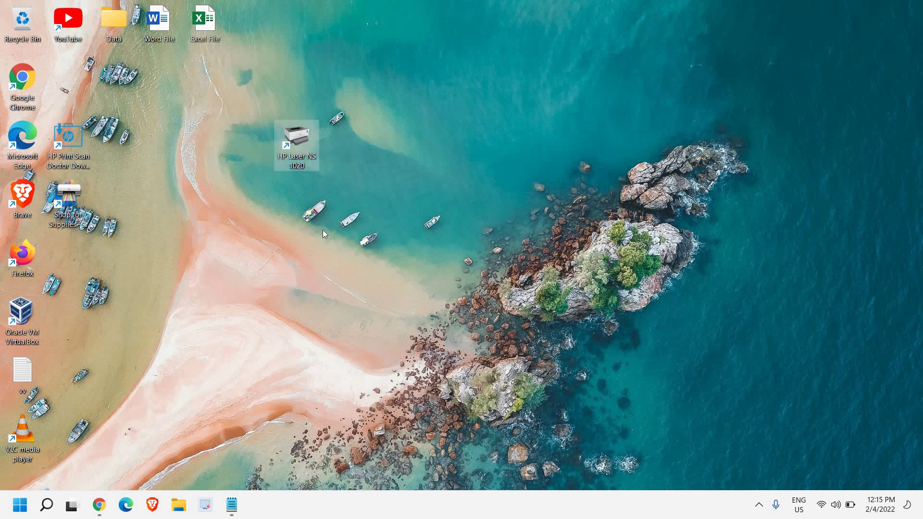
left_click_drag(358, 102, 257, 209)
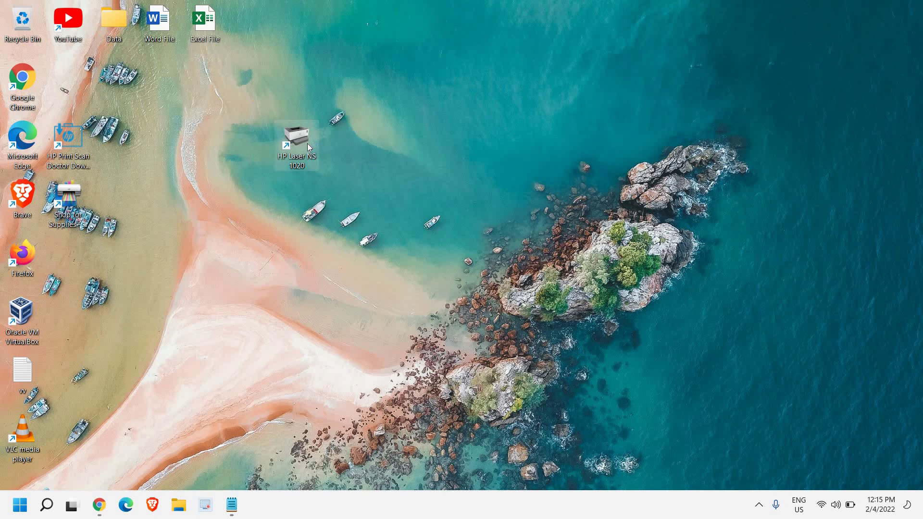
key("Return")
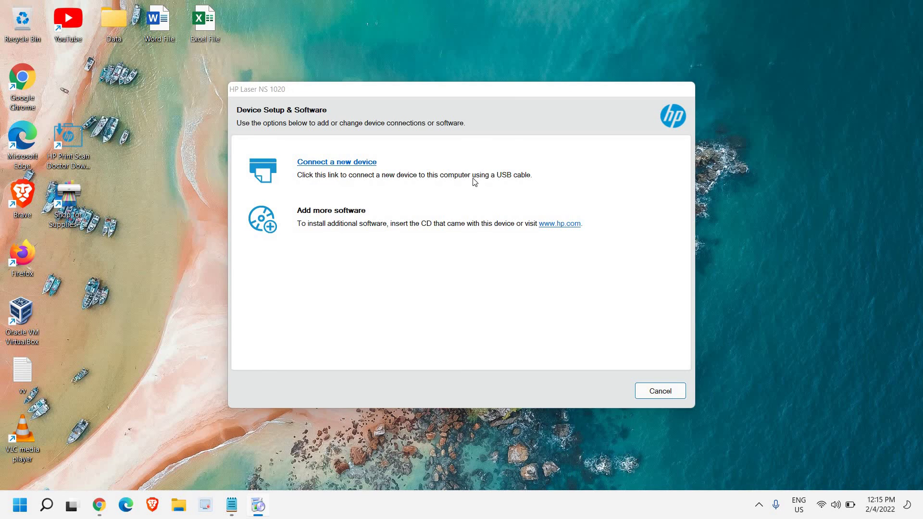
key("Escape")
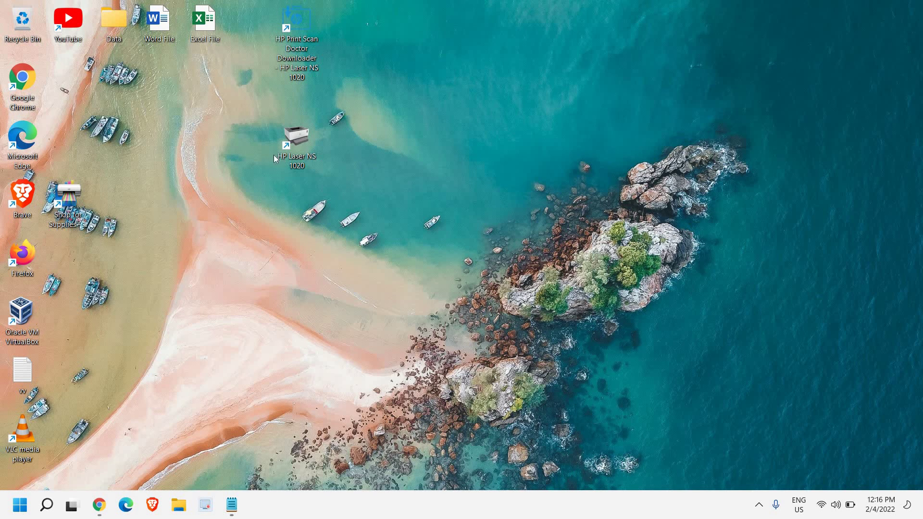
- Place the HP Laser NS 1020 shortcut in line with the HP Print Scan Doctor shortcut, and view and cancel its Device Setup & Software window
left_click_drag(296, 142, 402, 33)
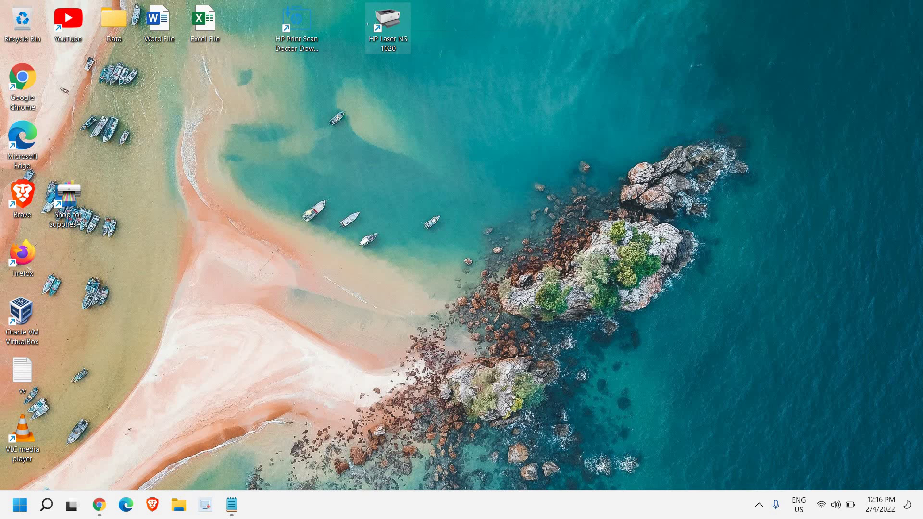
key("Return")
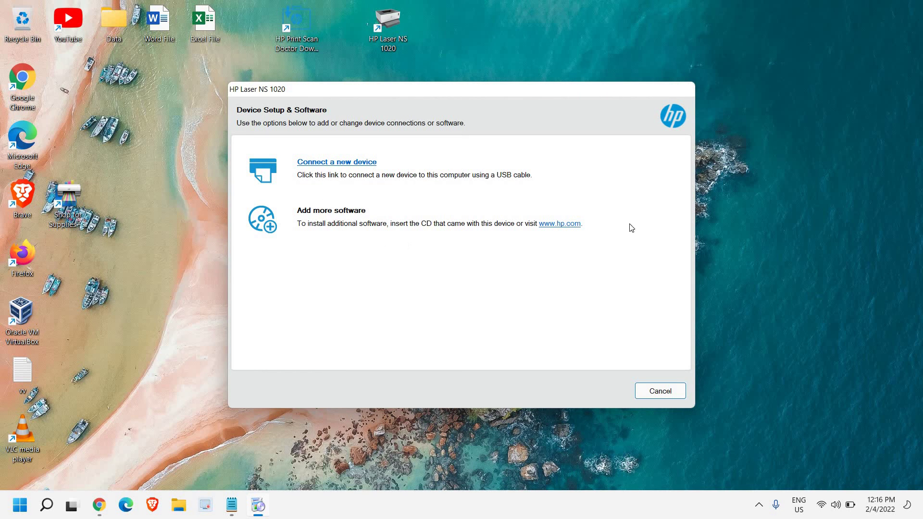
left_click(666, 397)
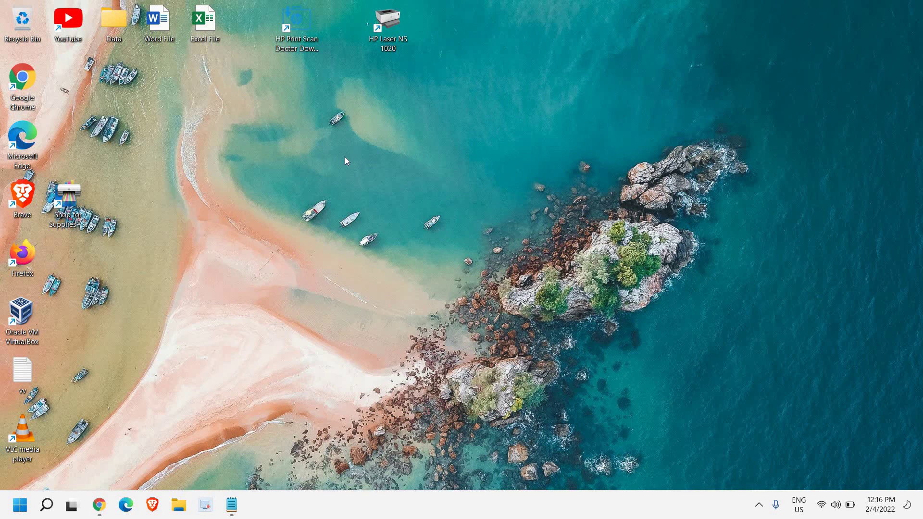